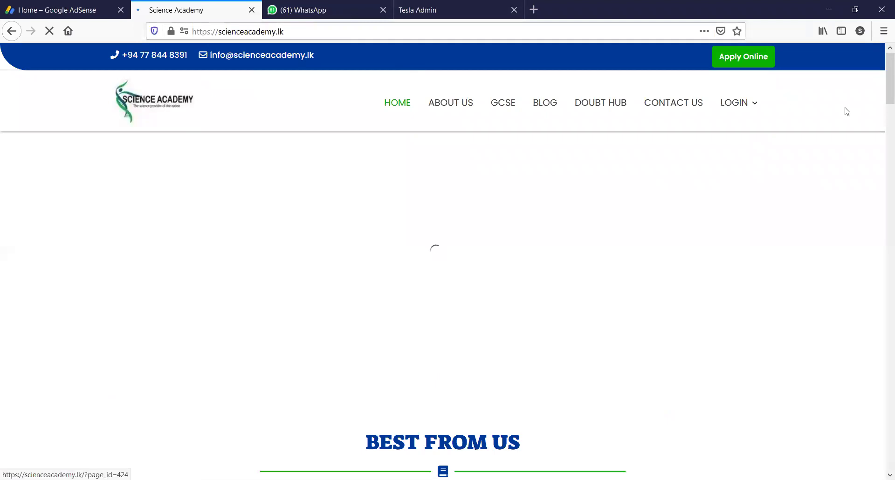
- Log in through LOGIN > STUDENT with the student's Gmail address and password
mouse_move(743, 104)
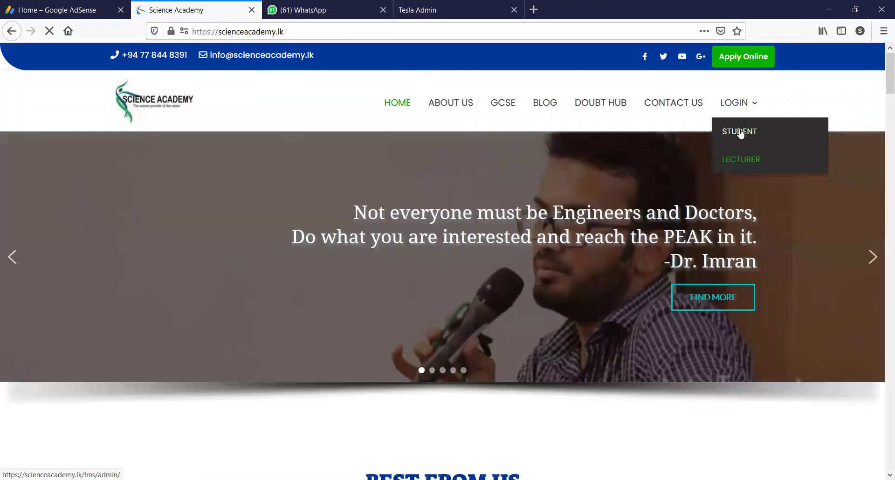
left_click(740, 132)
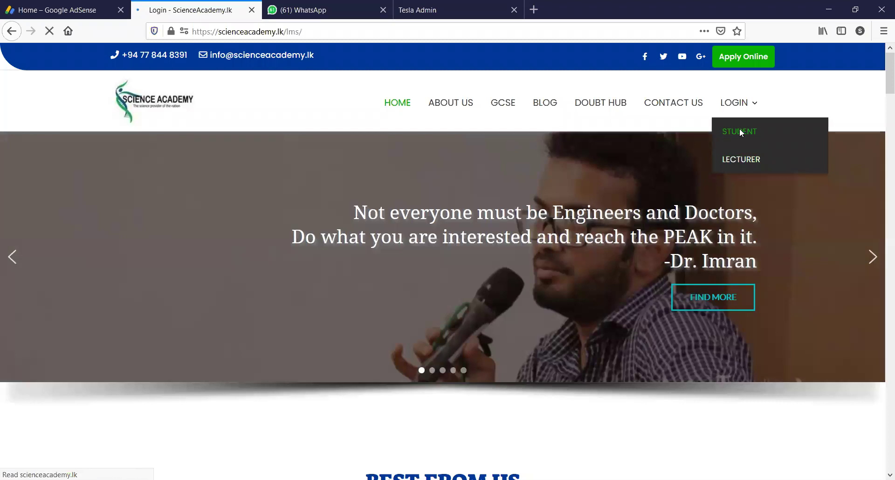
left_click(534, 202)
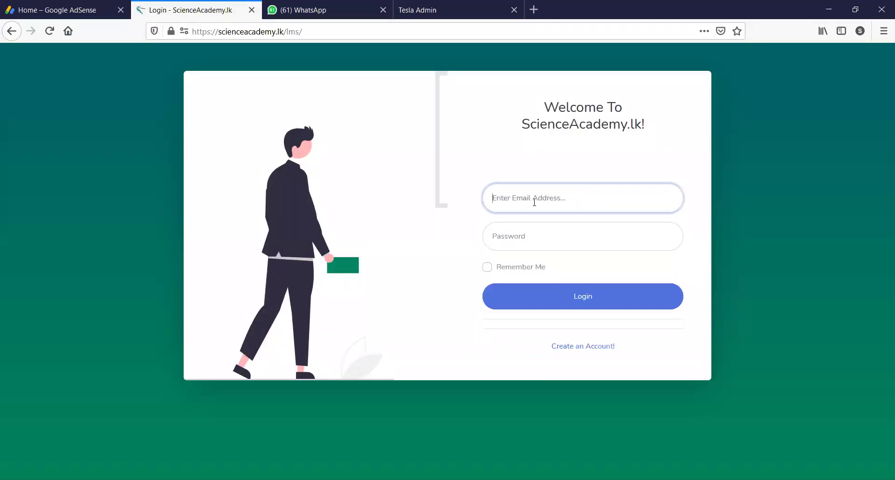
left_click(534, 202)
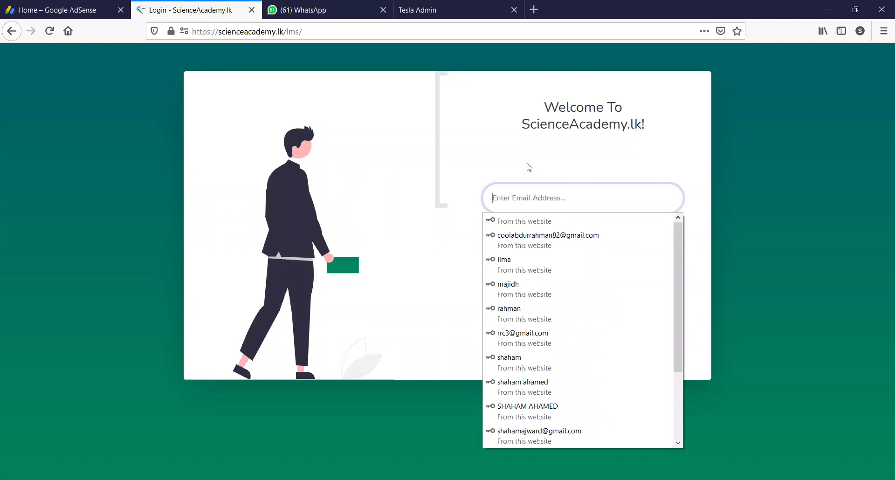
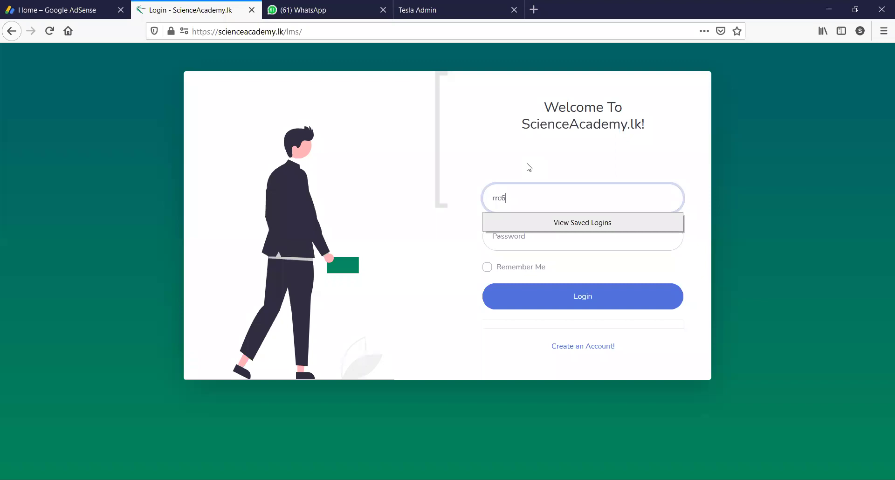
left_click(516, 242)
type("••")
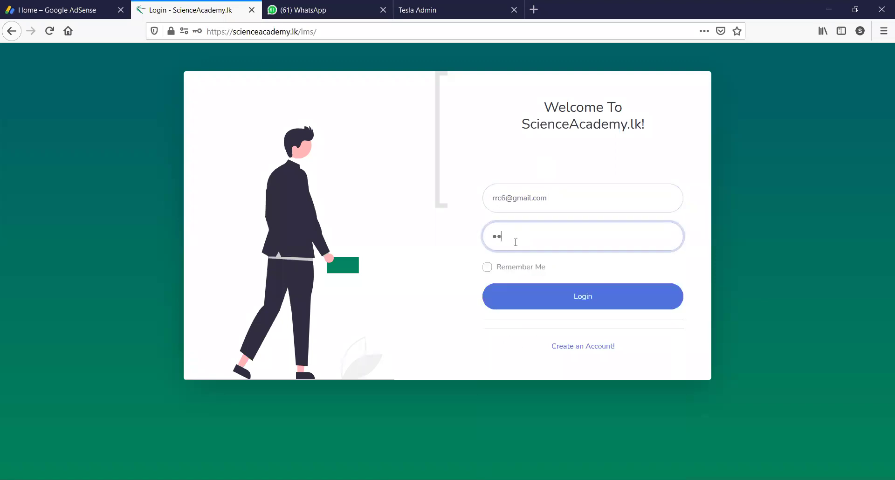
type("•")
key("Return")
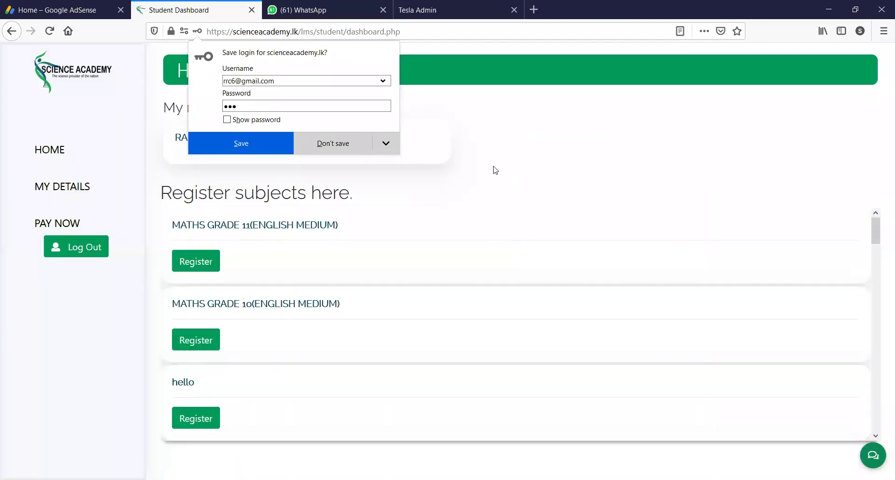
- Decline Firefox's save-login offer and scroll to the registered RAMADHAN REVISION CLASS subject
left_click(509, 95)
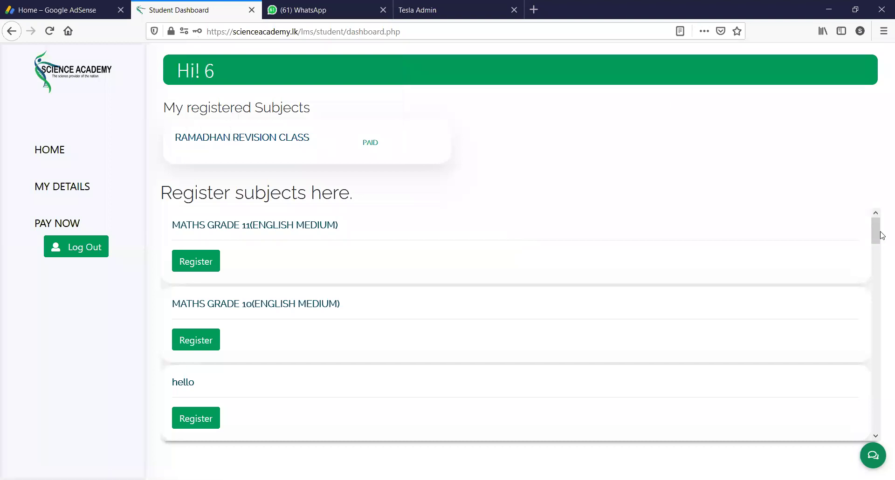
left_click_drag(875, 232, 875, 220)
left_click_drag(878, 234, 882, 210)
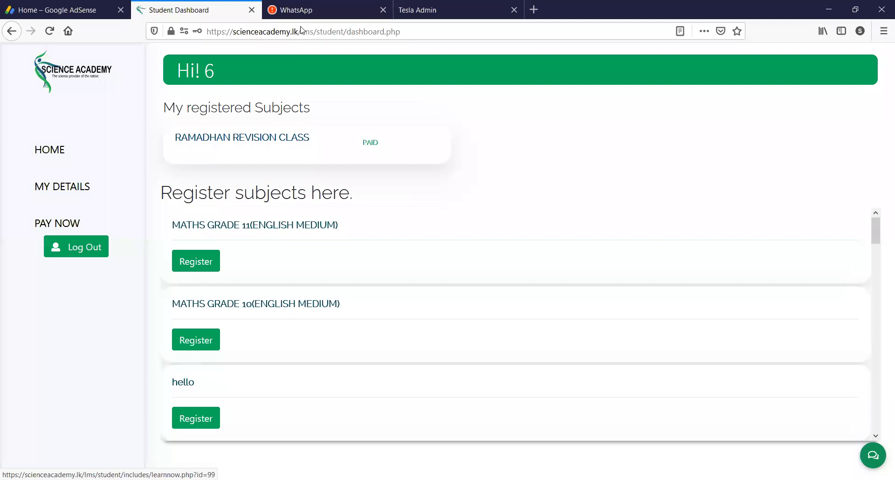
- Open RAMADHAN REVISION CLASS and download the Structure of matter file under Home works and Tests
left_click(234, 159)
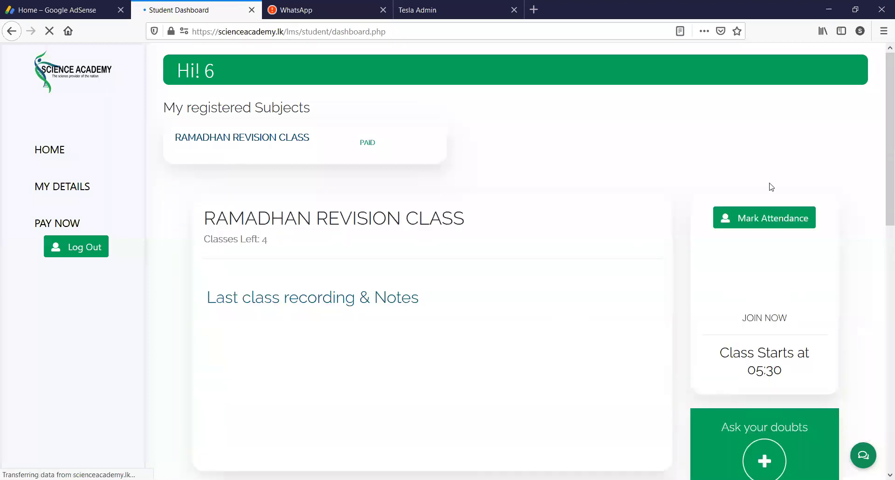
scroll(882, 153, "down", 2)
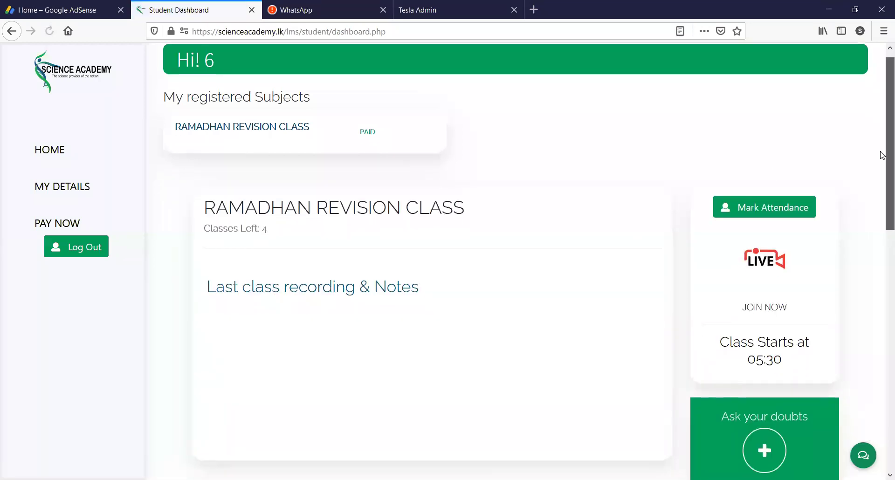
scroll(882, 179, "down", 5)
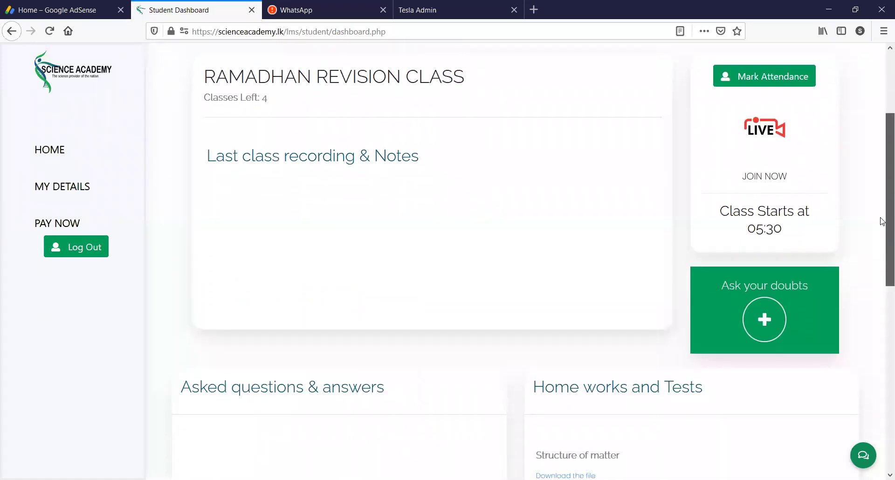
scroll(857, 292, "down", 2)
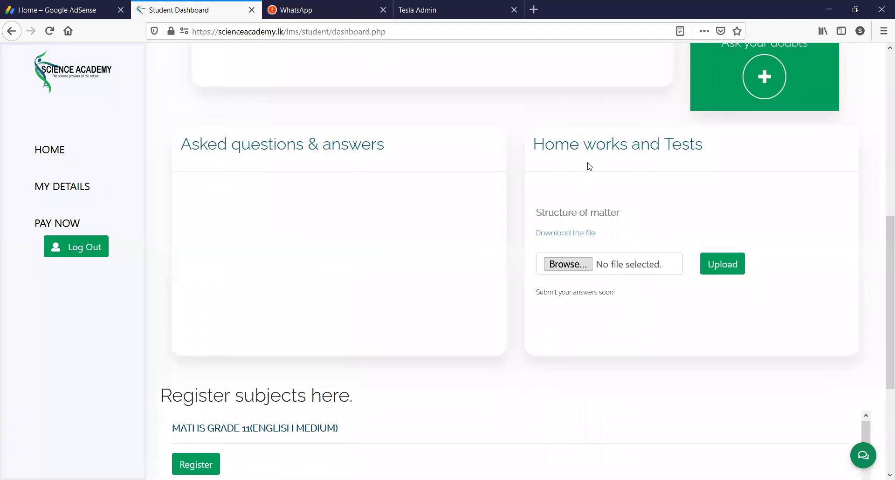
left_click(553, 235)
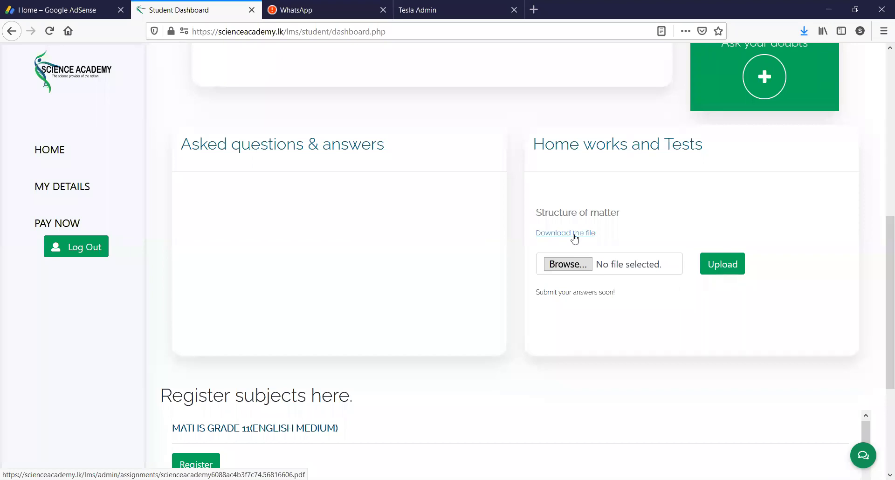
- Upload Gr10 STRUCTURE OF MATTER PDF as the homework answer and acknowledge the success alert
left_click(568, 264)
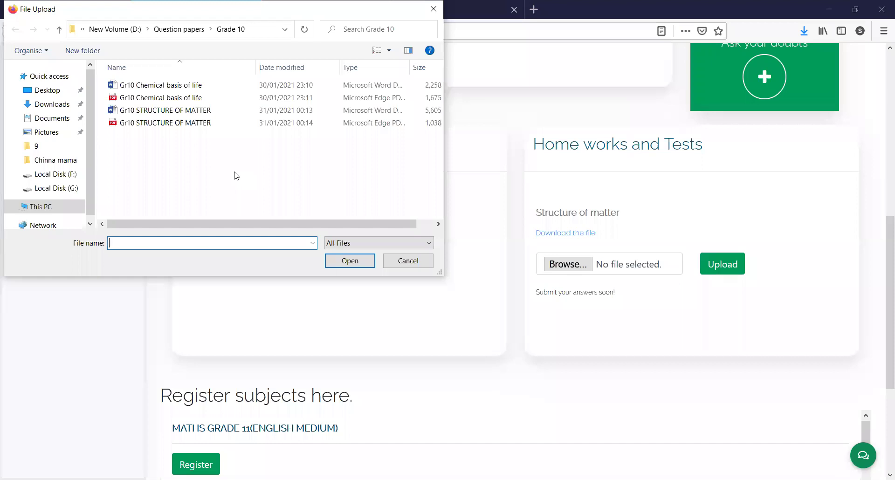
left_click(210, 124)
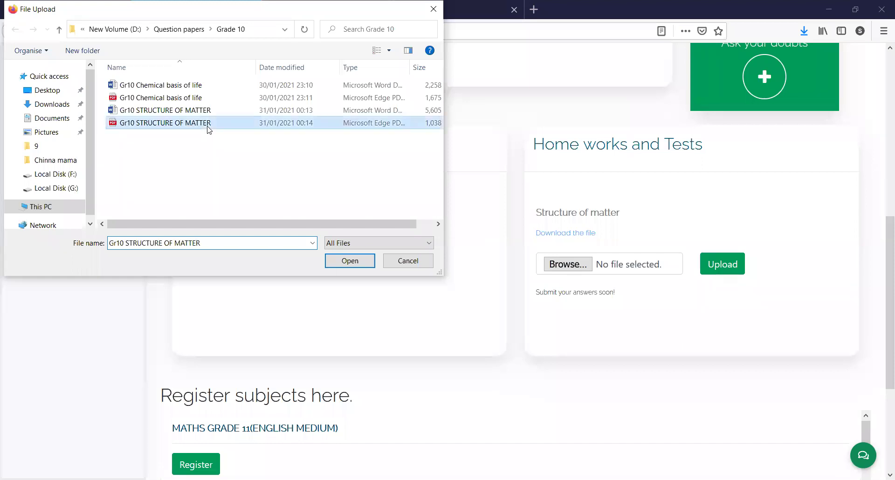
left_click(346, 262)
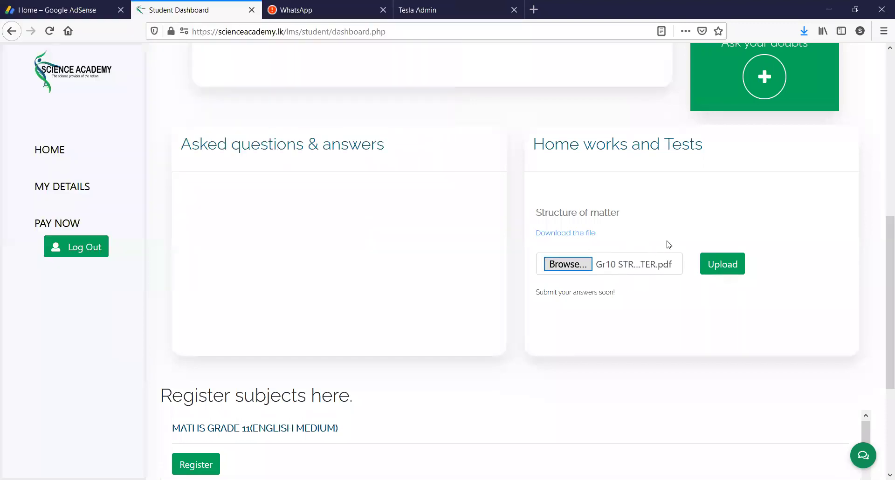
left_click(723, 266)
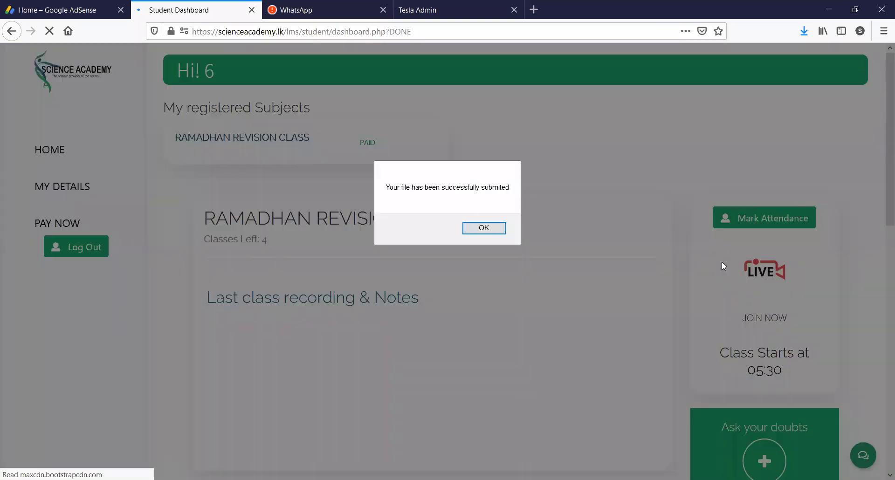
left_click(484, 228)
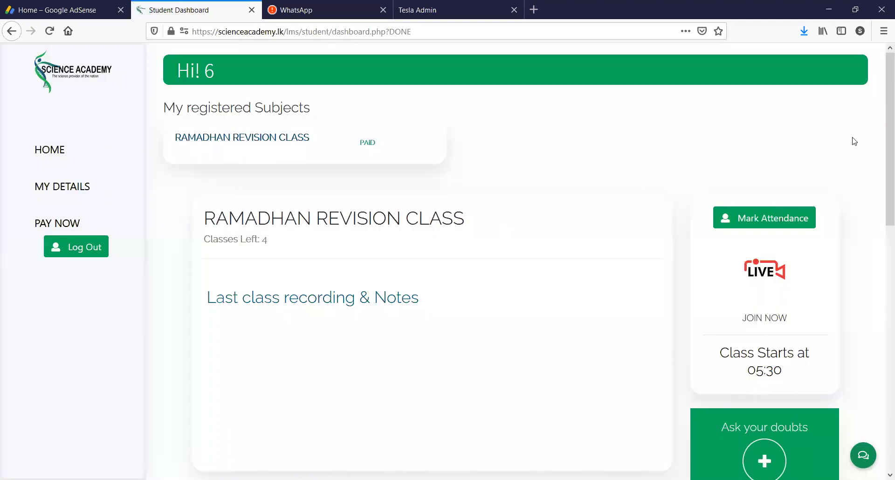
left_click_drag(882, 161, 882, 114)
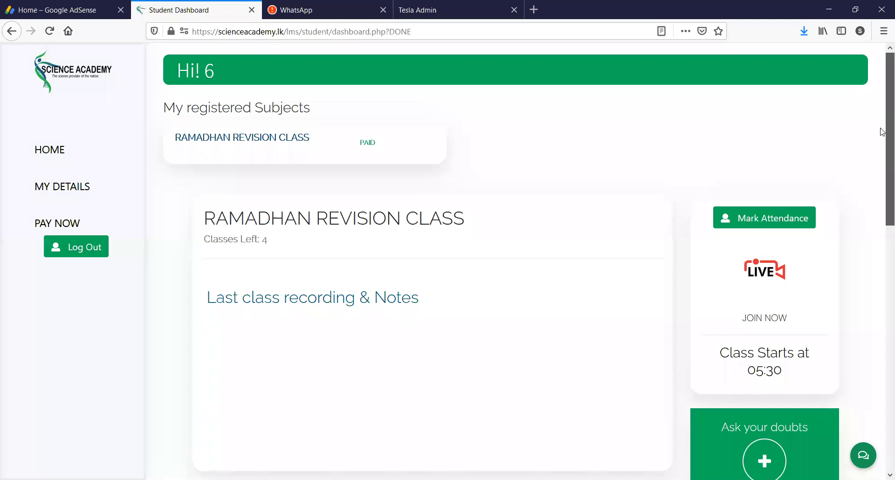
scroll(883, 139, "down", 3)
scroll(882, 145, "up", 3)
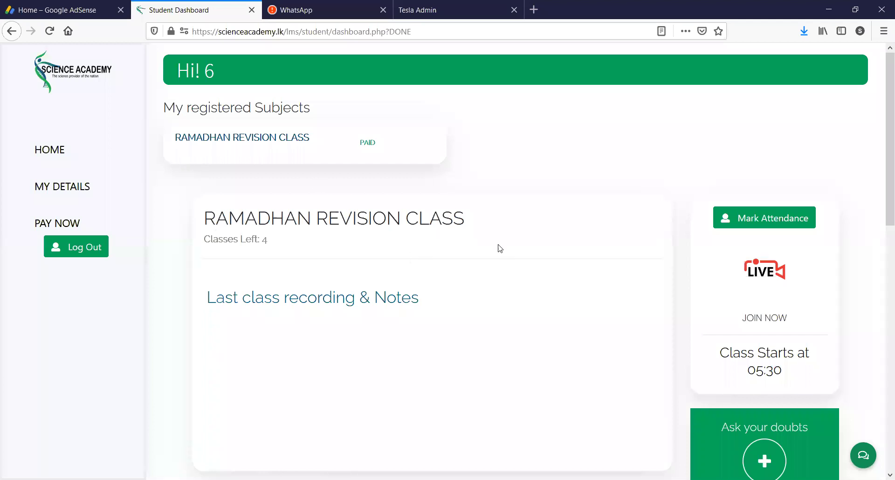
scroll(882, 196, "down", 3)
left_click_drag(882, 200, 882, 210)
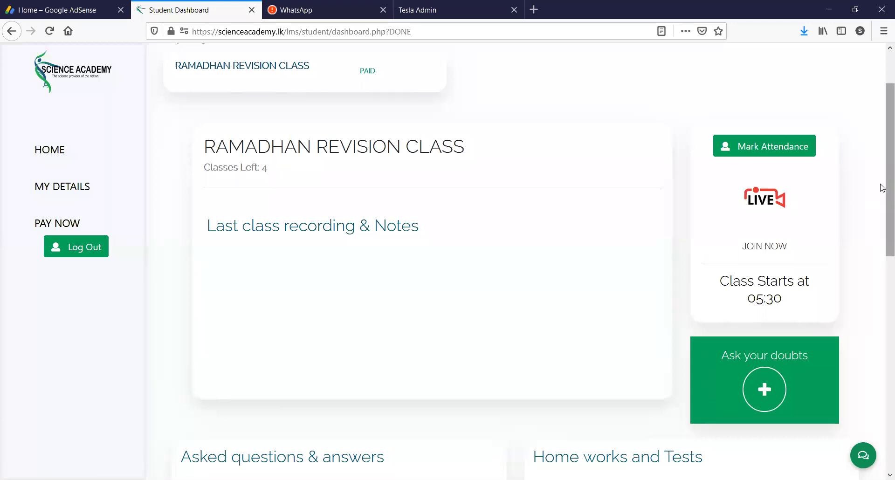
scroll(881, 205, "down", 3)
scroll(881, 205, "down", 5)
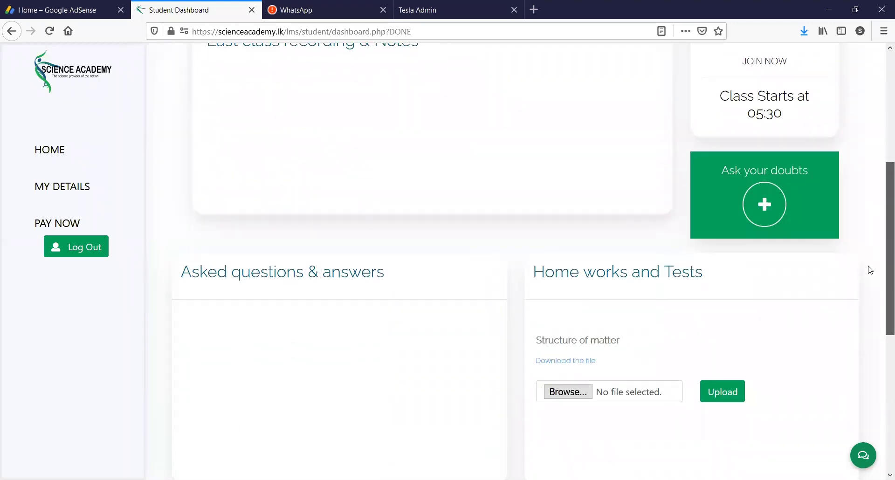
scroll(881, 198, "up", 8)
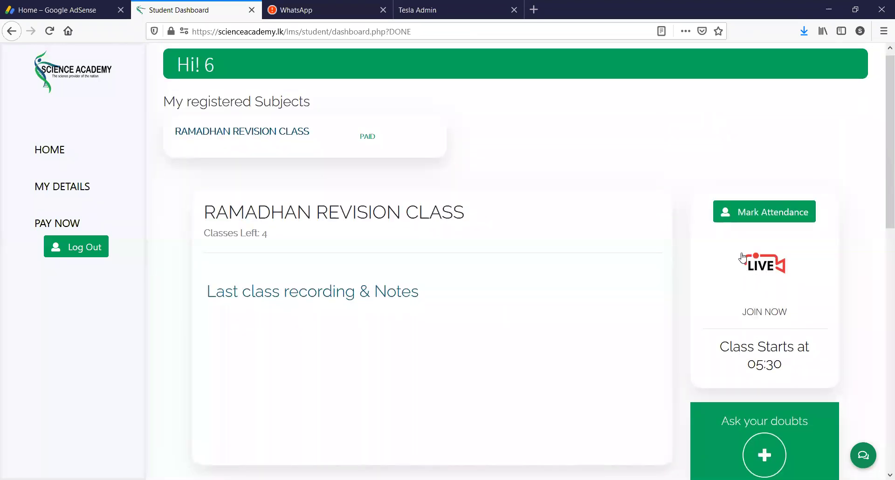
- Try the JOIN NOW live-class link several times, closing each 404 Not Found tab it opens
left_click(764, 314)
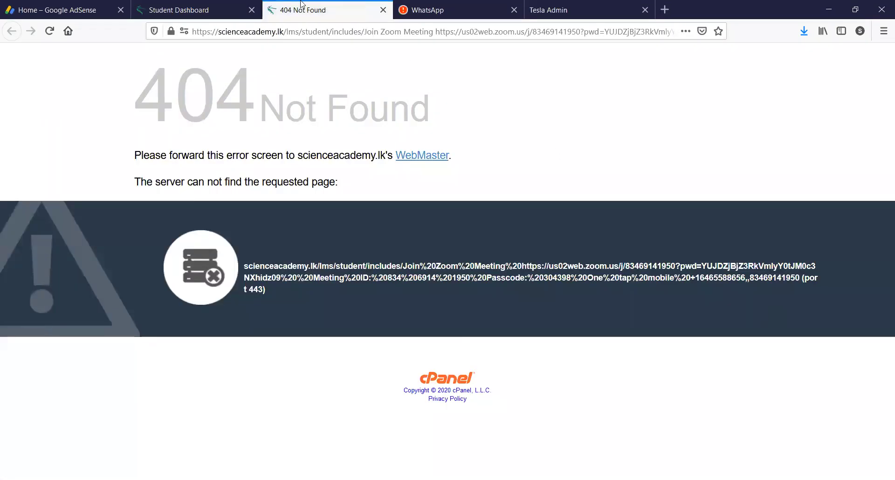
left_click(194, 5)
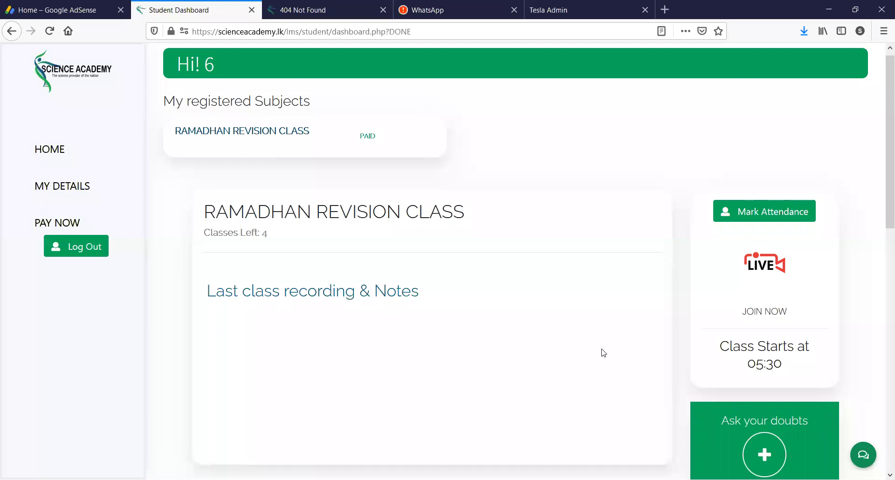
left_click(759, 310)
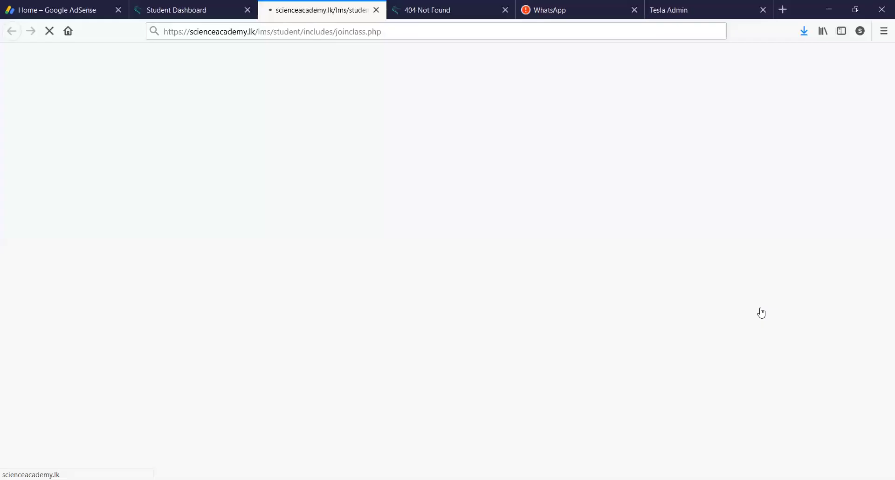
left_click(375, 10)
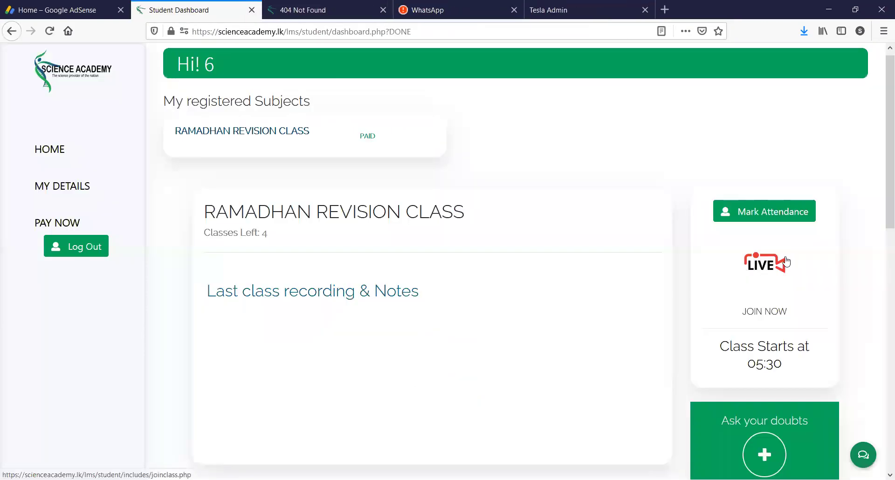
left_click(772, 269)
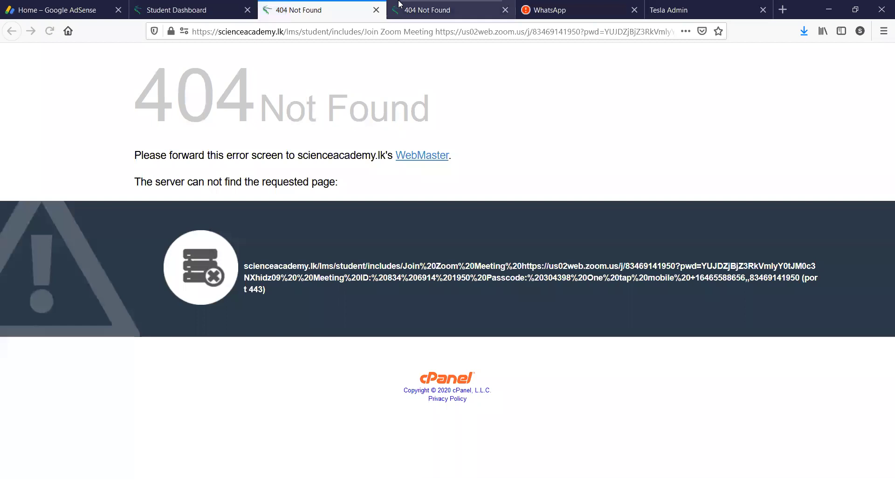
left_click(375, 9)
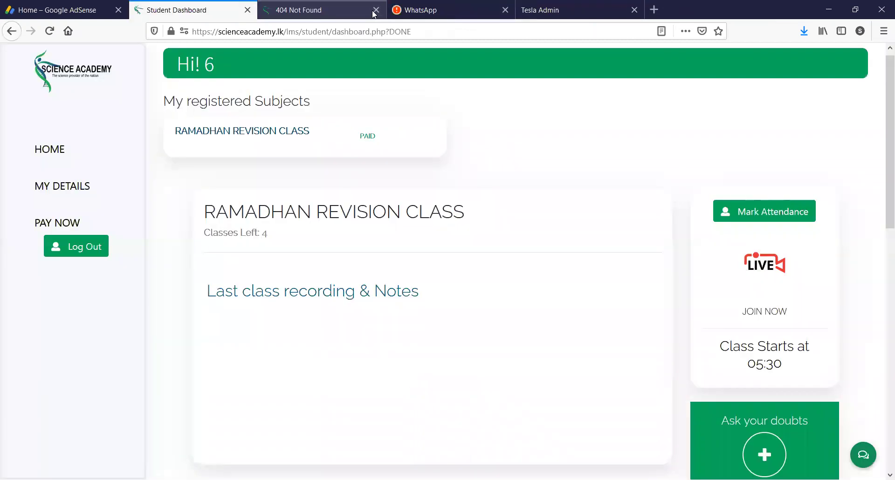
left_click(367, 13)
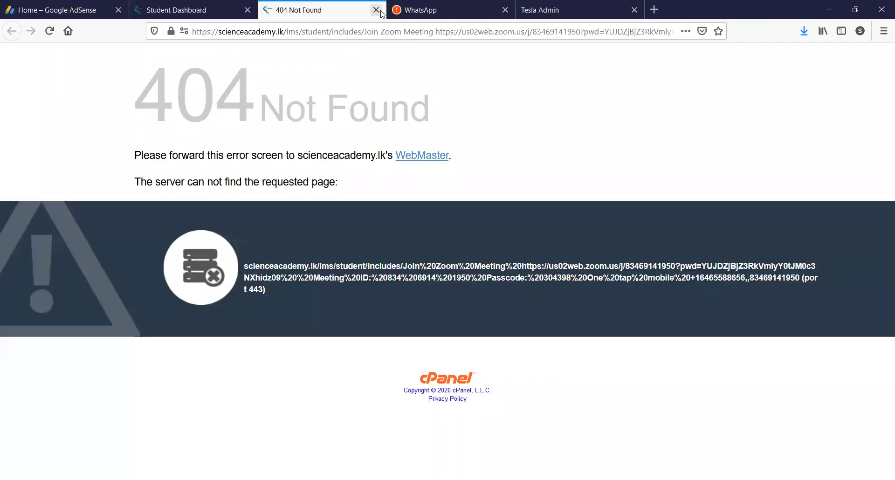
key("ctrl+w")
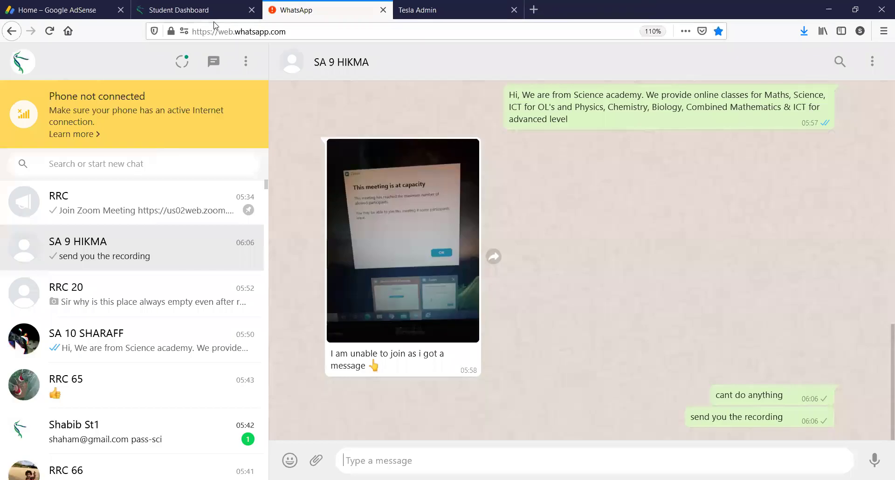
- Scroll through the Student Dashboard's Home works and Register subjects here sections, then back up
left_click(215, 9)
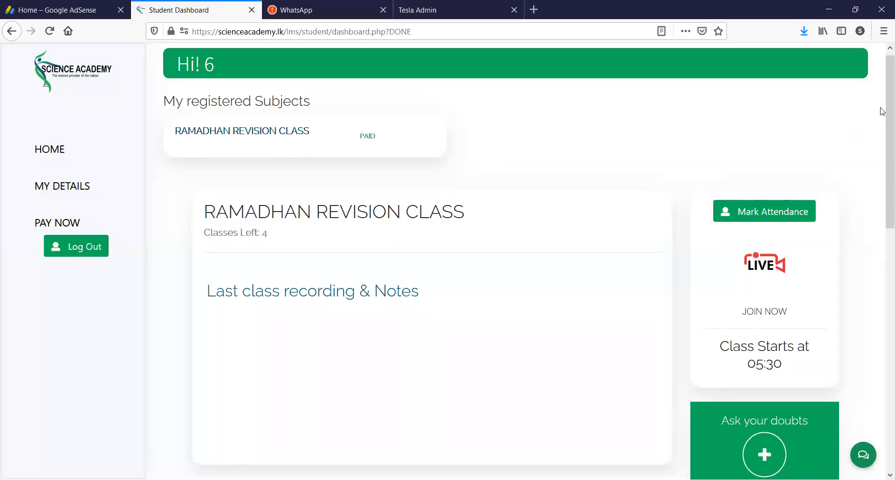
left_click_drag(882, 111, 882, 174)
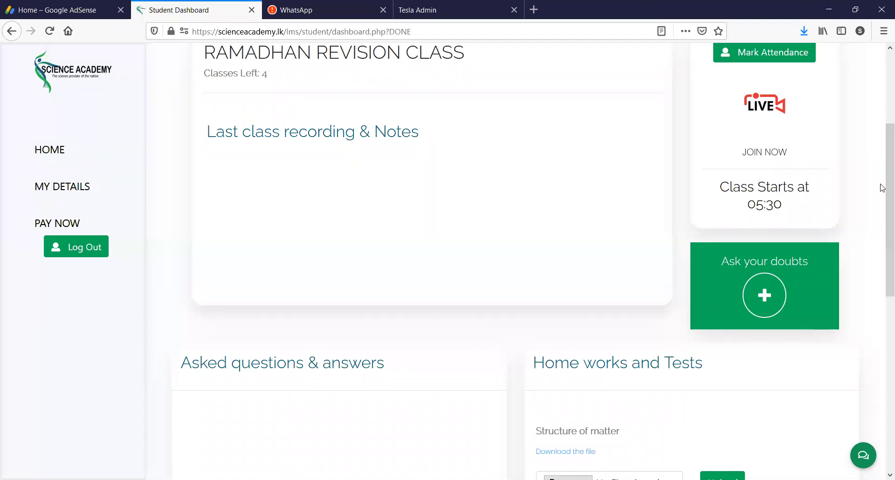
scroll(882, 186, "down", 4)
scroll(882, 189, "up", 5)
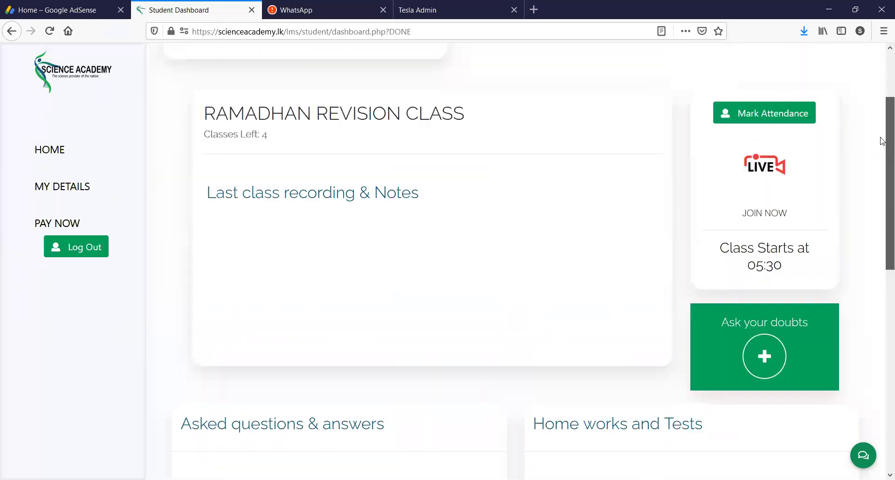
scroll(884, 190, "down", 7)
scroll(867, 347, "down", 2)
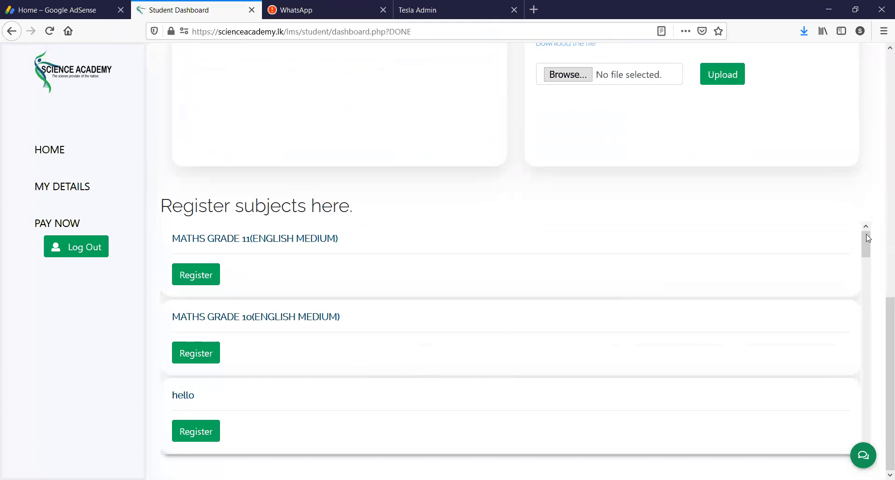
left_click_drag(865, 241, 855, 350)
scroll(855, 351, "down", 12)
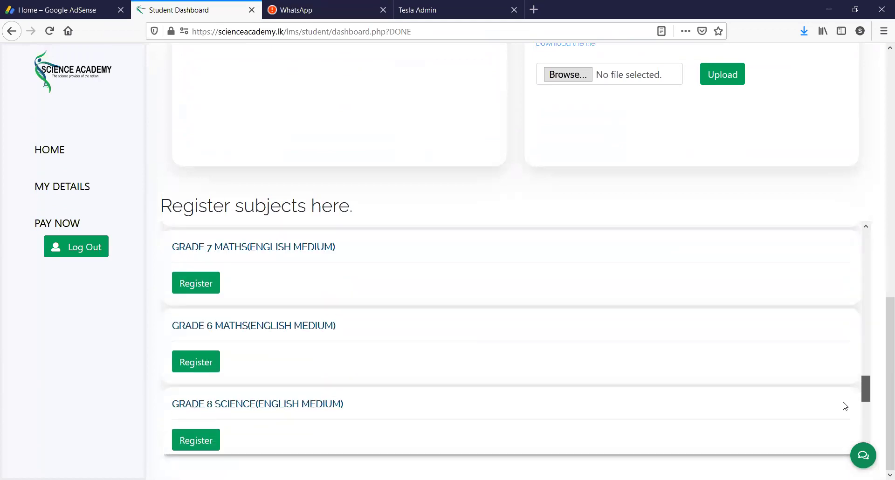
scroll(844, 326, "up", 20)
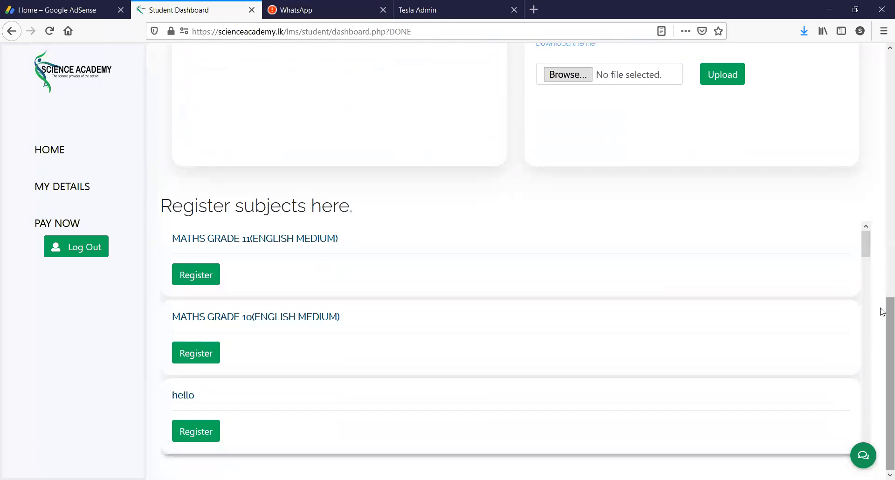
scroll(882, 205, "up", 10)
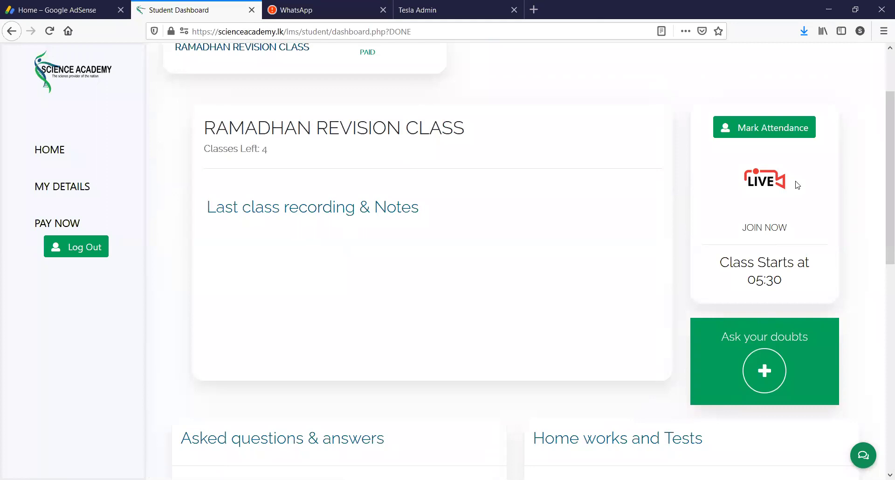
left_click_drag(882, 194, 882, 136)
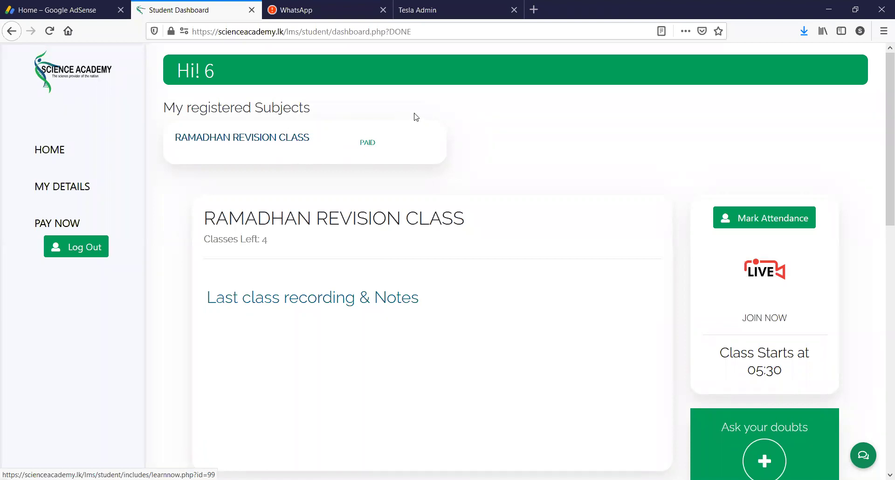
- Sign in to the Tesla Admin teacher account using the saved teacher login
left_click(436, 4)
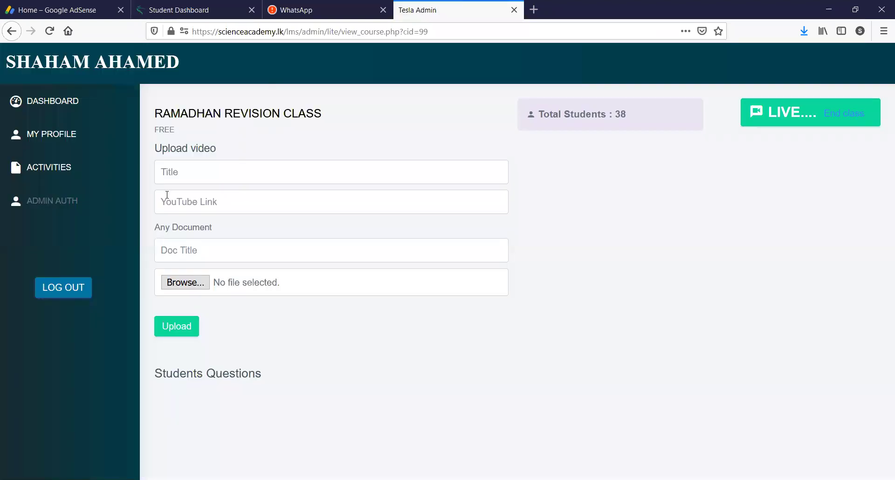
left_click(49, 168)
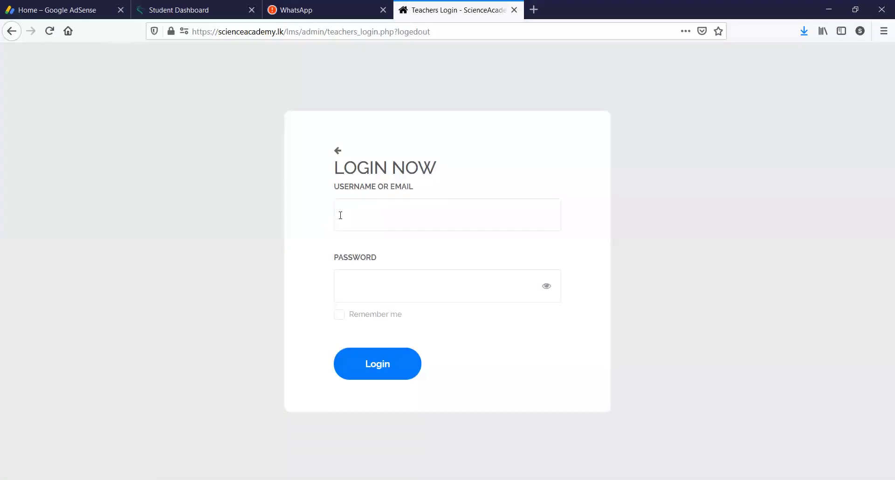
left_click(341, 215)
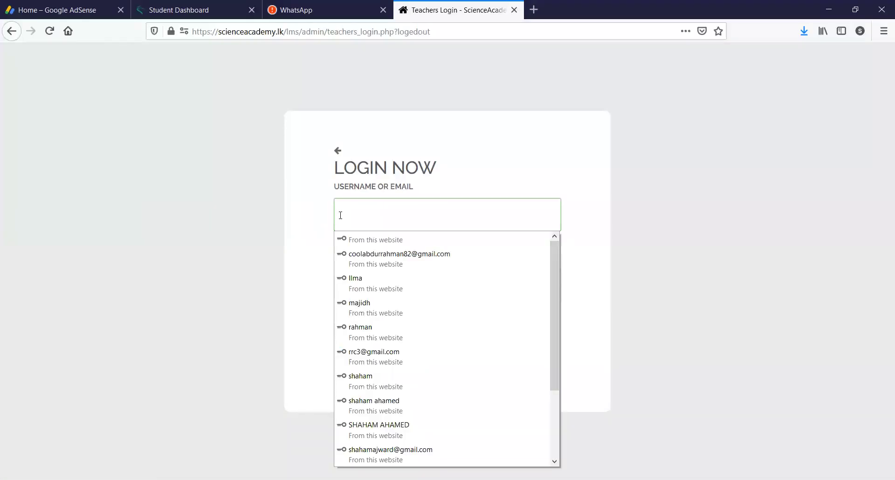
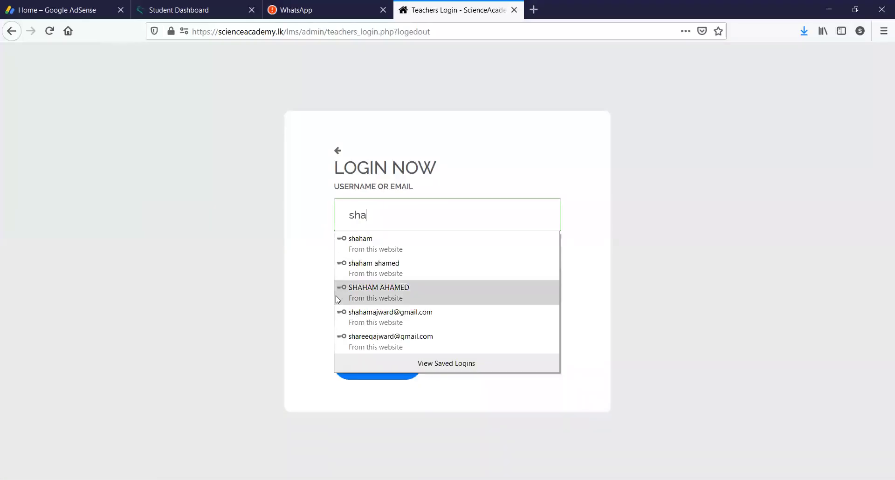
left_click(343, 327)
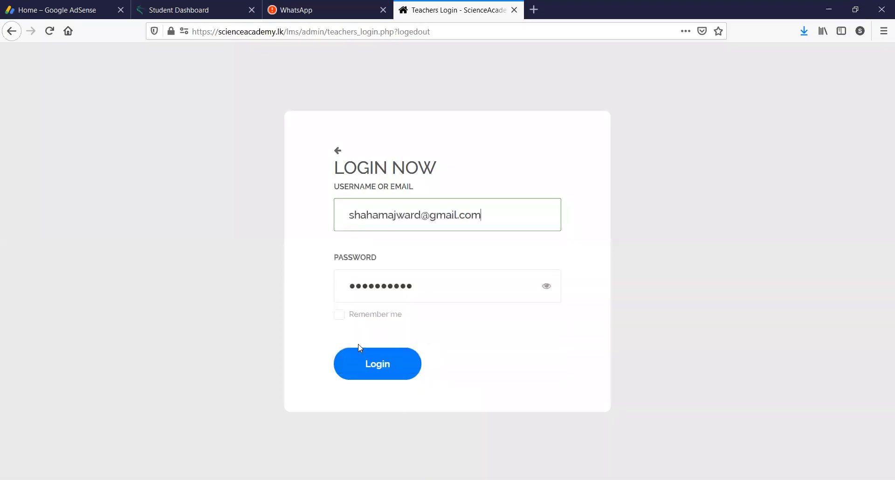
left_click(377, 372)
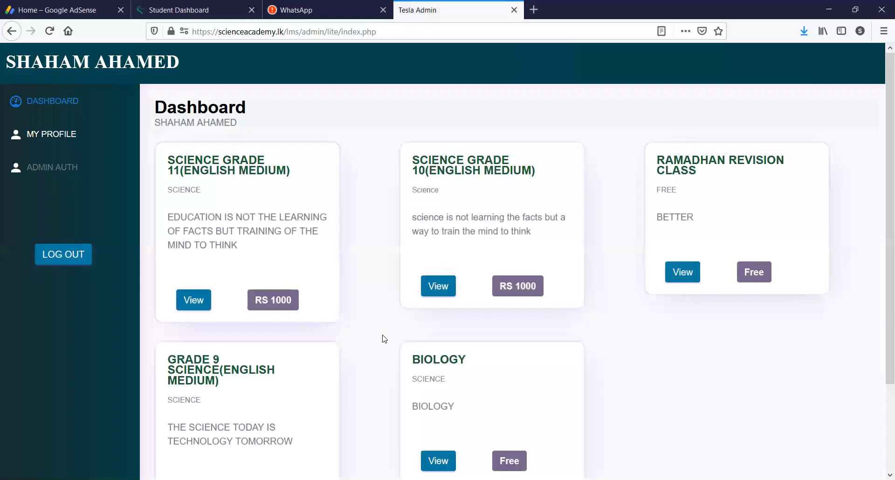
- Open the Ramadhan Revision Class course, then its ACTIVITIES page listing submissions
left_click(680, 267)
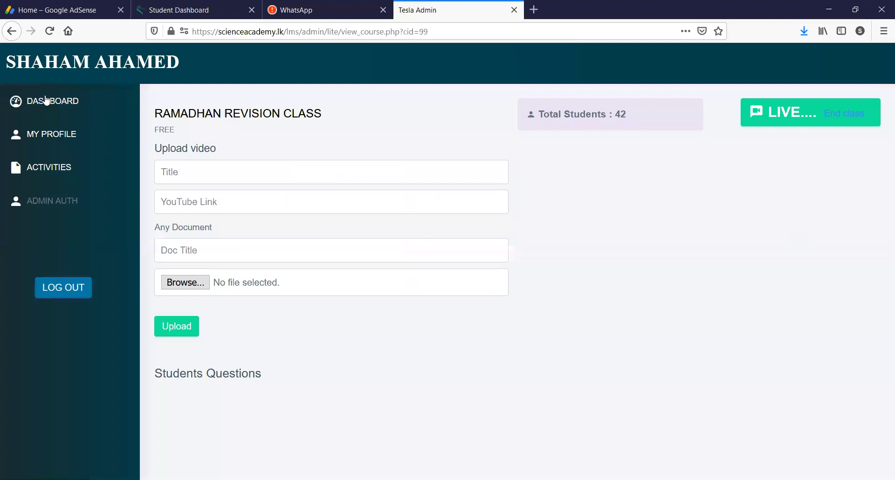
left_click(42, 138)
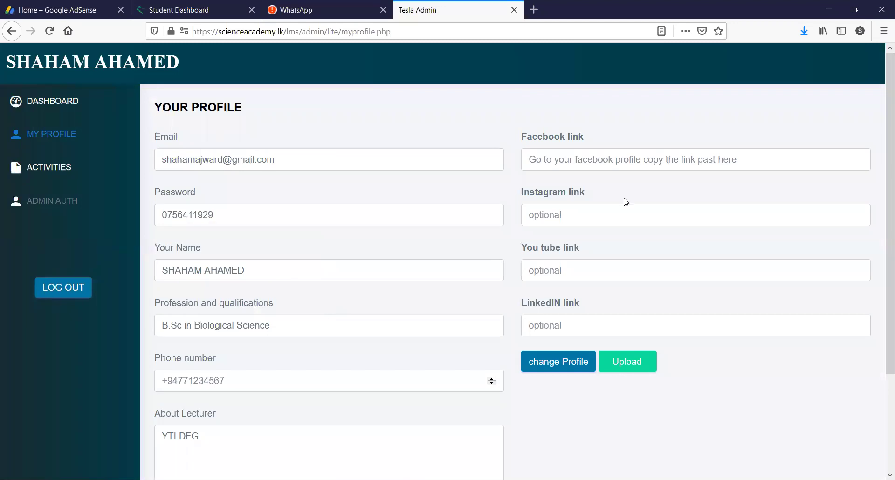
left_click(37, 164)
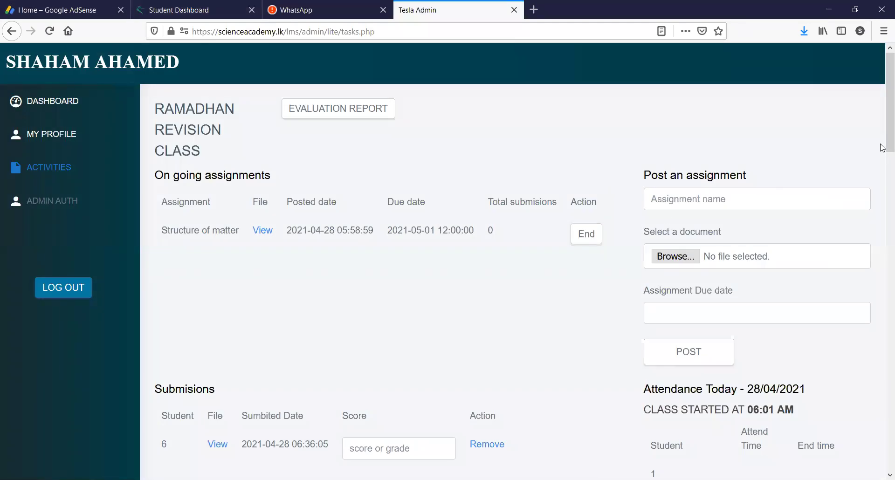
scroll(882, 164, "down", 1)
scroll(882, 168, "down", 6)
scroll(883, 195, "up", 5)
scroll(882, 205, "down", 4)
scroll(882, 201, "up", 4)
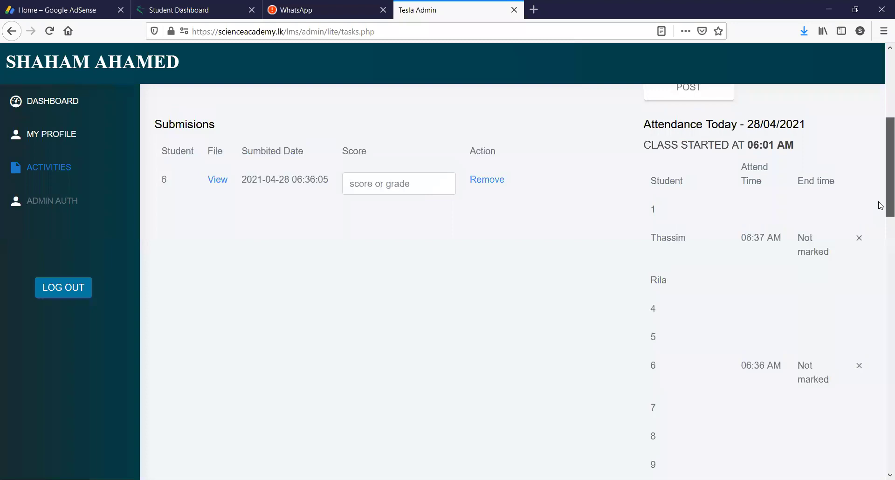
scroll(882, 183, "up", 5)
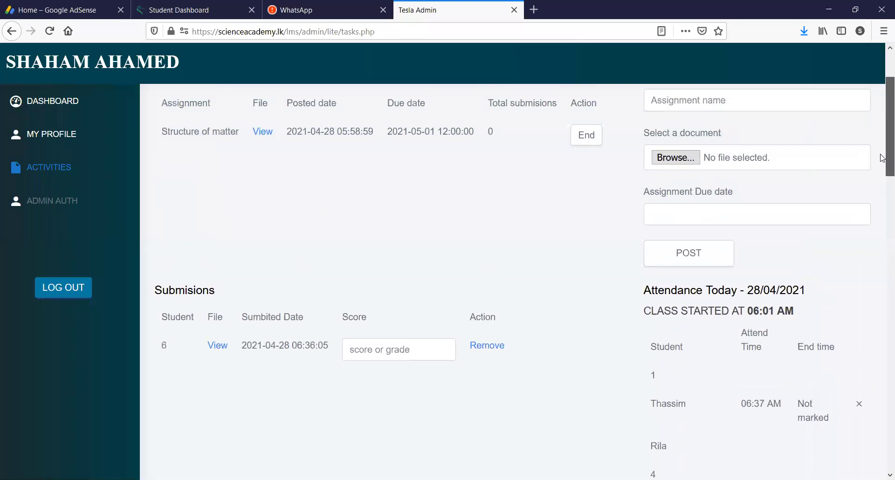
scroll(848, 257, "down", 13)
scroll(815, 355, "up", 14)
scroll(859, 268, "down", 12)
scroll(859, 229, "up", 13)
scroll(881, 226, "down", 10)
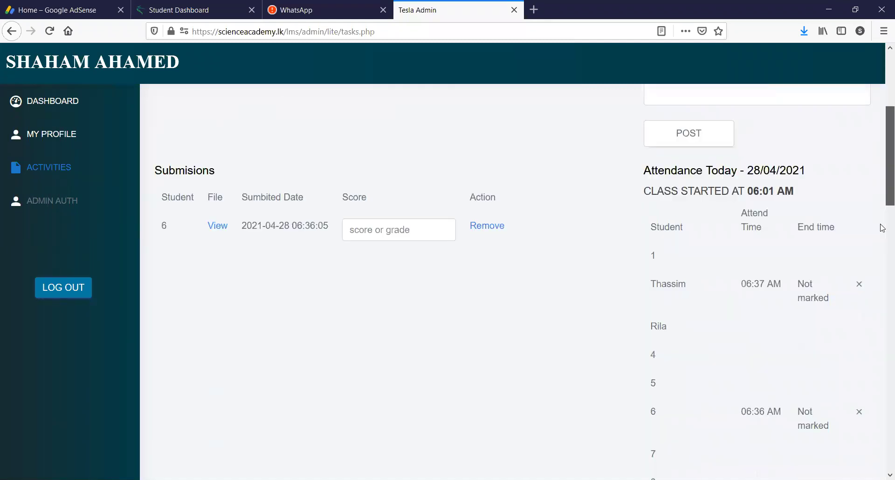
scroll(882, 254, "up", 7)
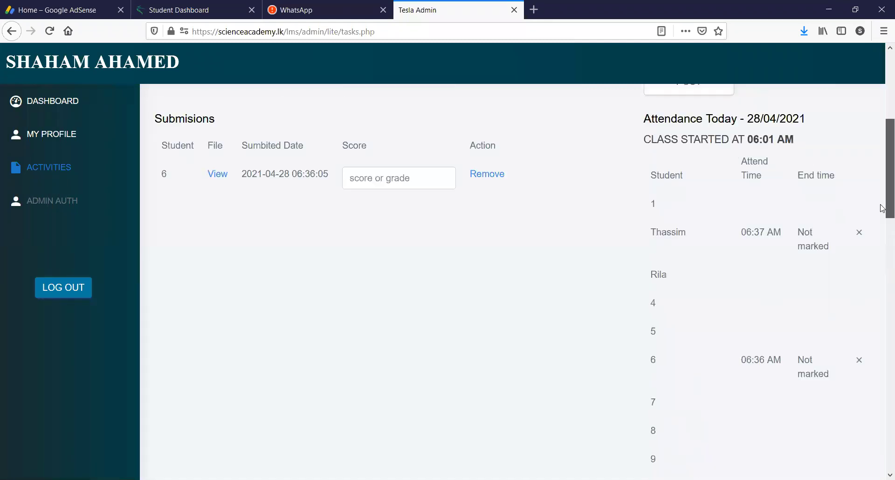
scroll(871, 303, "down", 18)
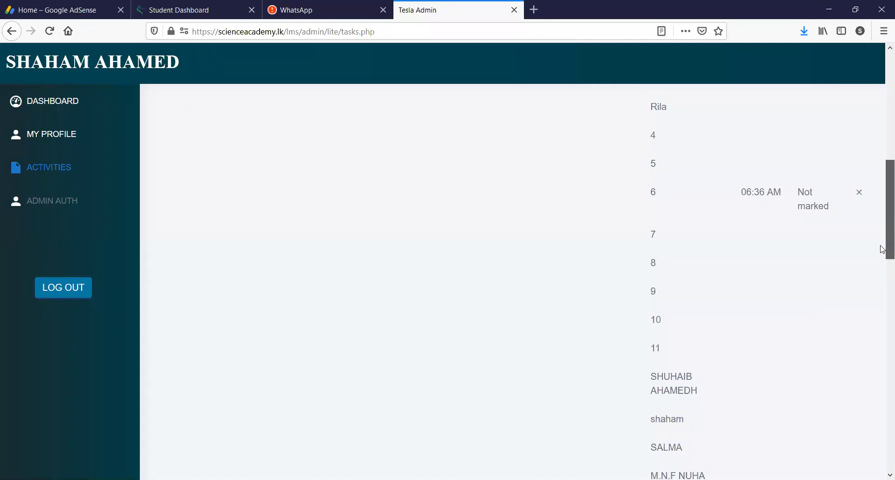
scroll(861, 363, "down", 4)
scroll(861, 363, "up", 2)
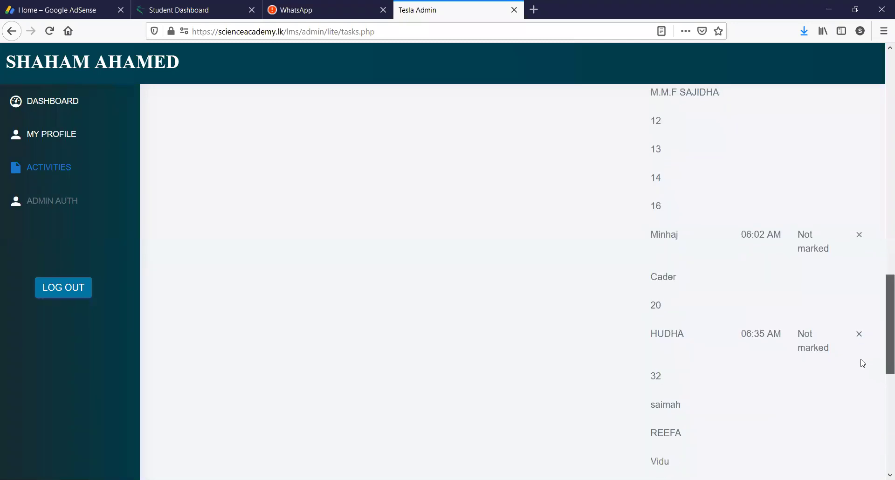
scroll(883, 283, "up", 16)
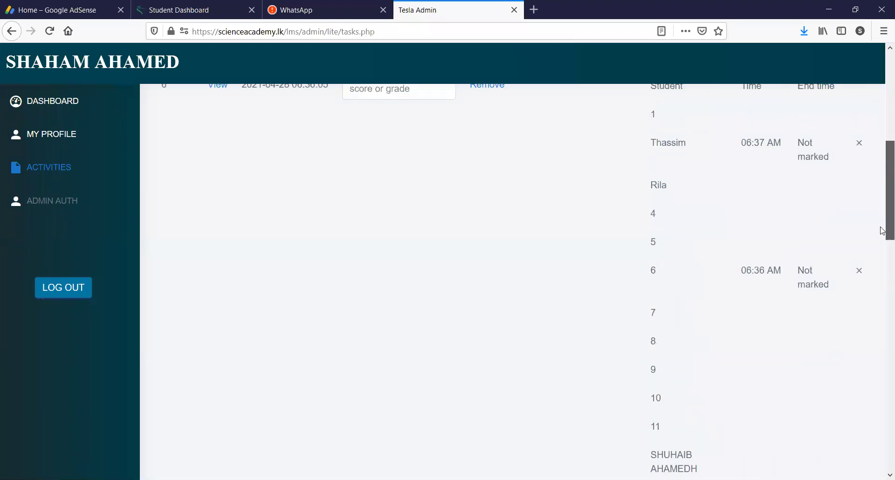
scroll(882, 232, "down", 1)
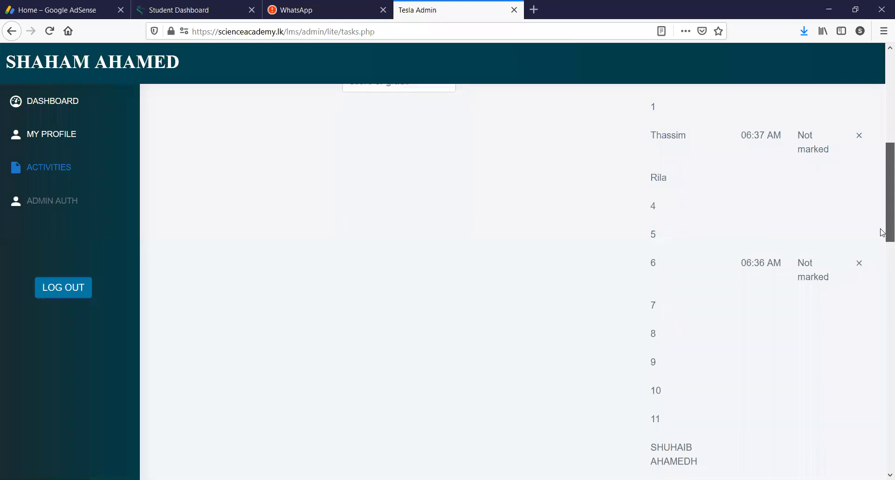
scroll(881, 233, "down", 15)
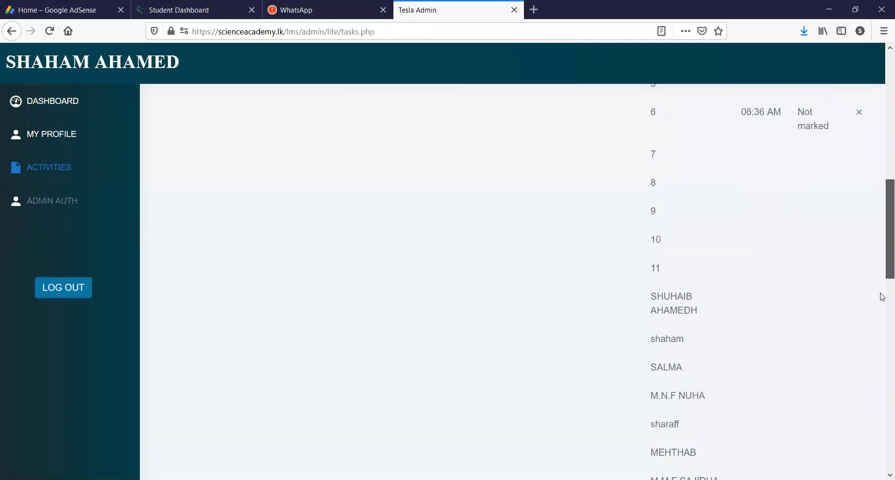
scroll(869, 354, "down", 16)
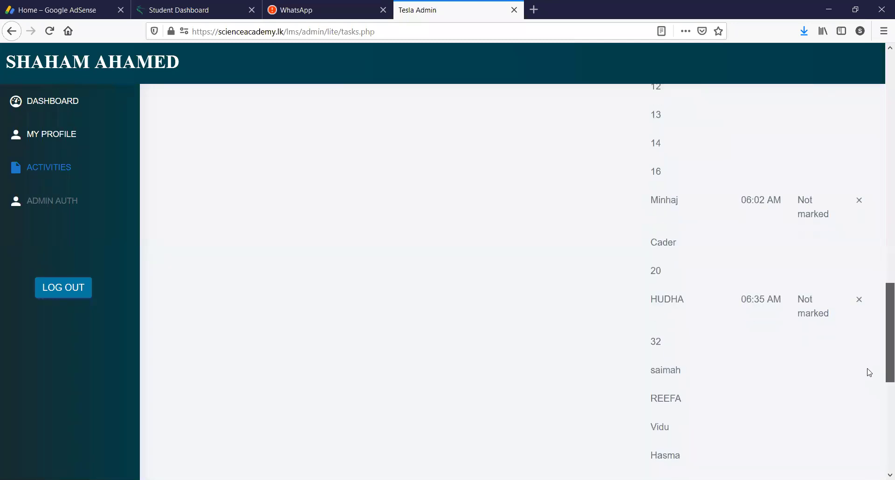
left_click_drag(889, 419, 888, 100)
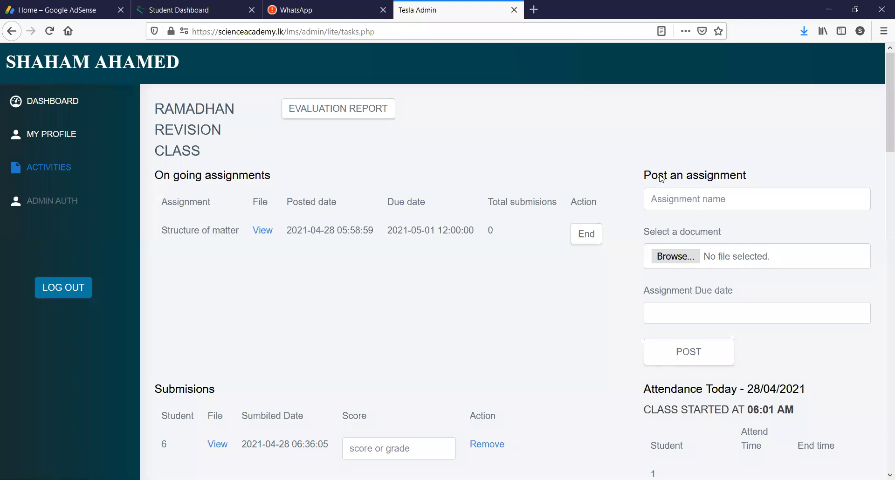
- Open the student's MY DETAILS form, inspect the User Name and Password fields, then go back
left_click(200, 10)
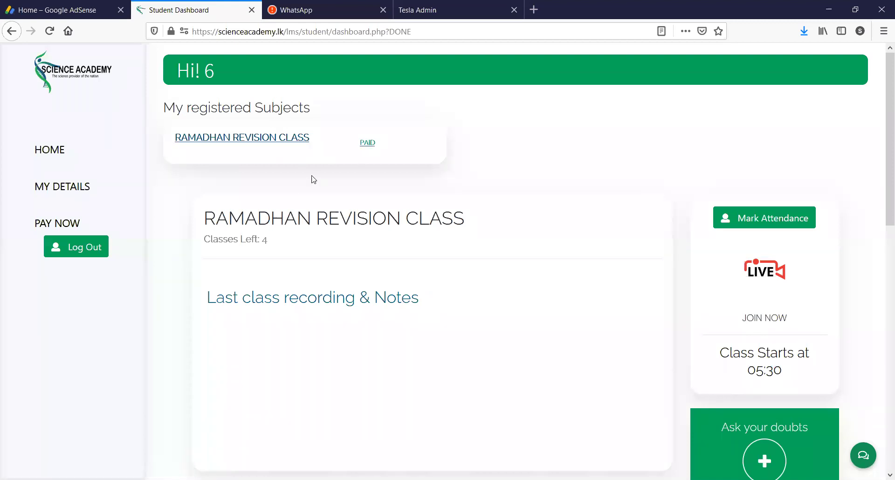
left_click(51, 198)
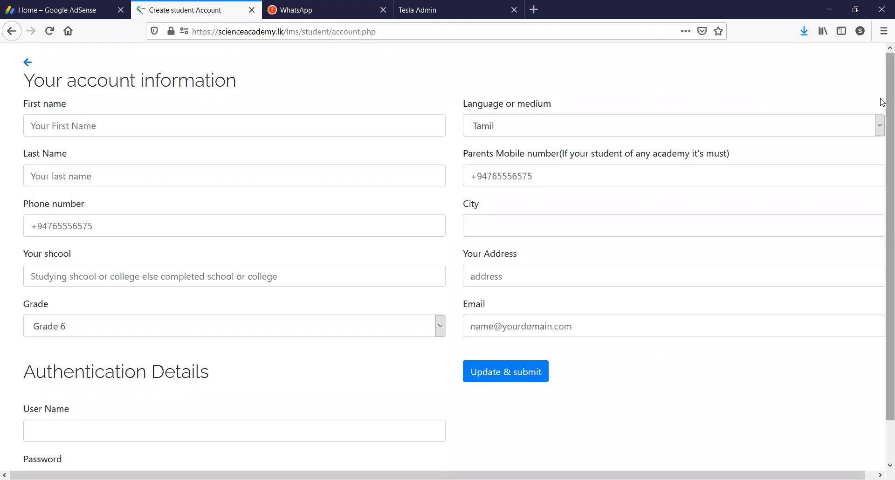
scroll(881, 114, "down", 2)
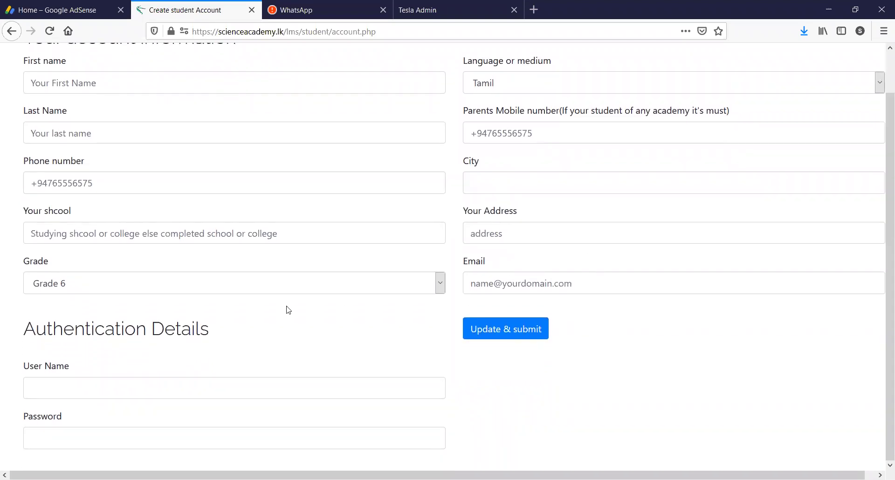
left_click(81, 391)
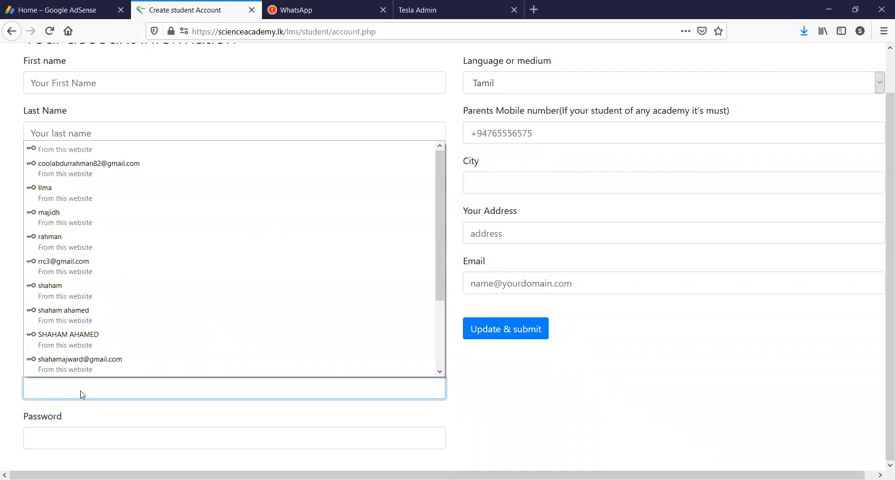
left_click(44, 447)
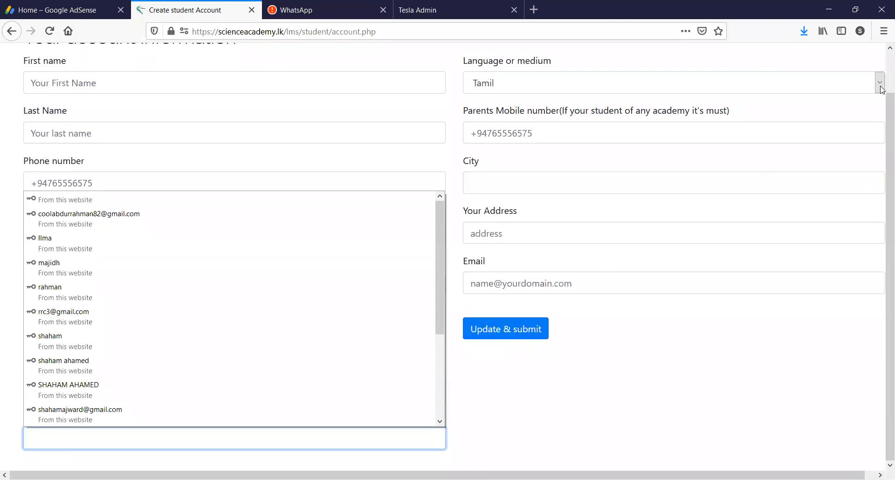
left_click_drag(885, 106, 882, 42)
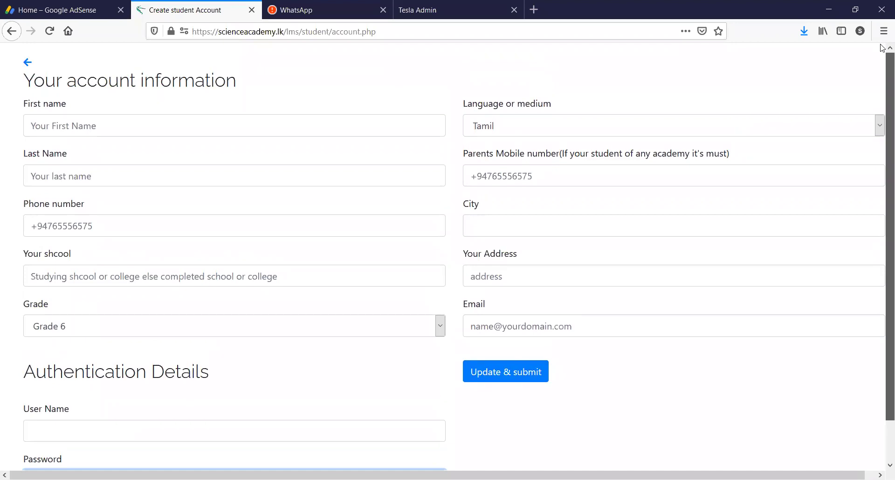
left_click_drag(882, 65, 882, 49)
left_click(11, 32)
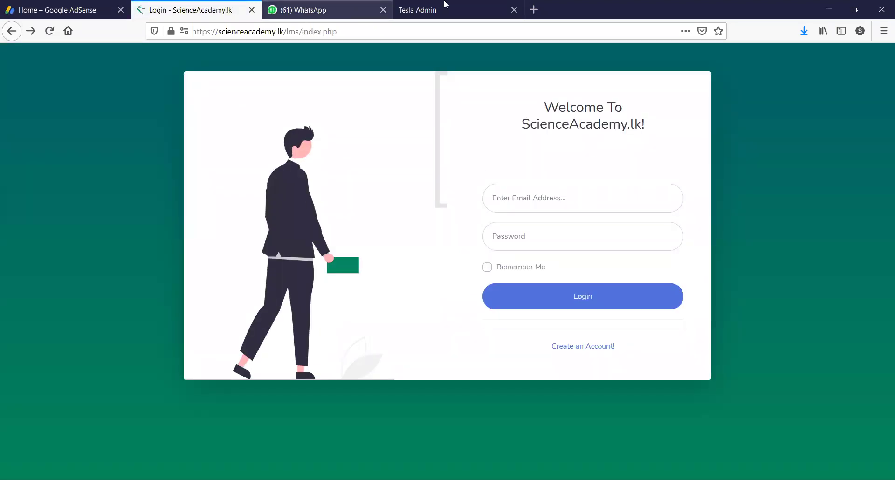
- Bring the WhatsApp student chat to the front and place the cursor in its message box
left_click(445, 6)
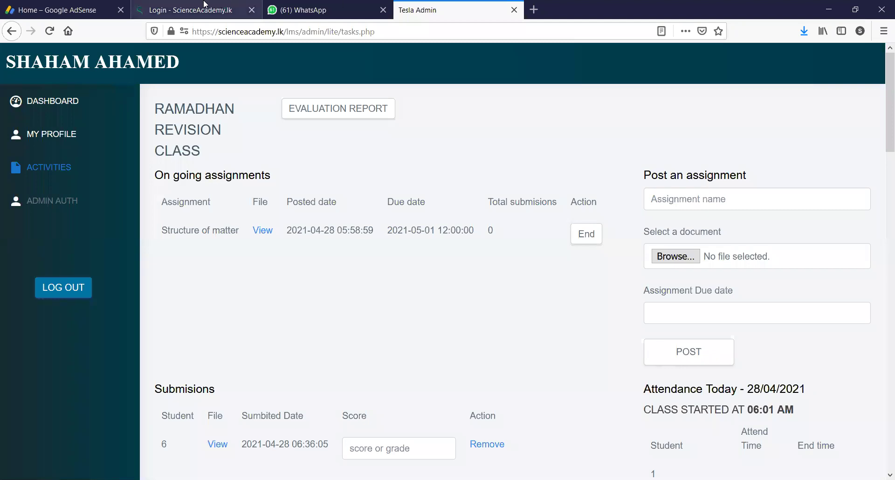
left_click(317, 9)
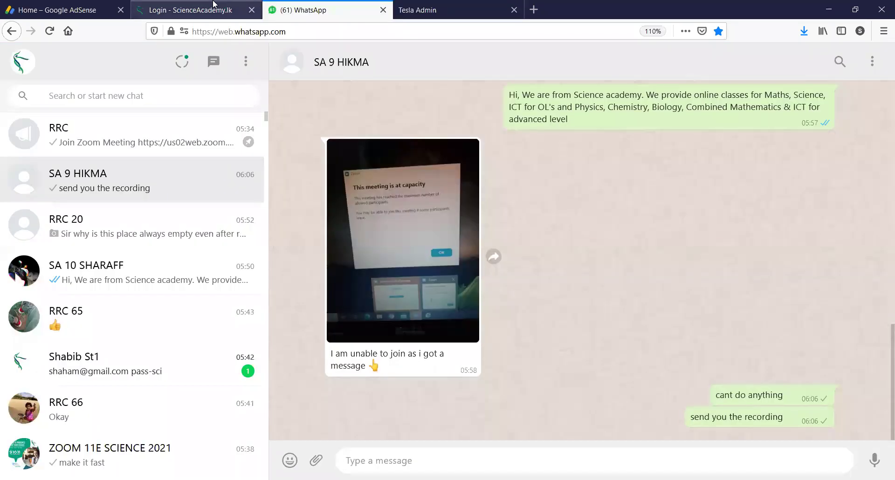
left_click(213, 3)
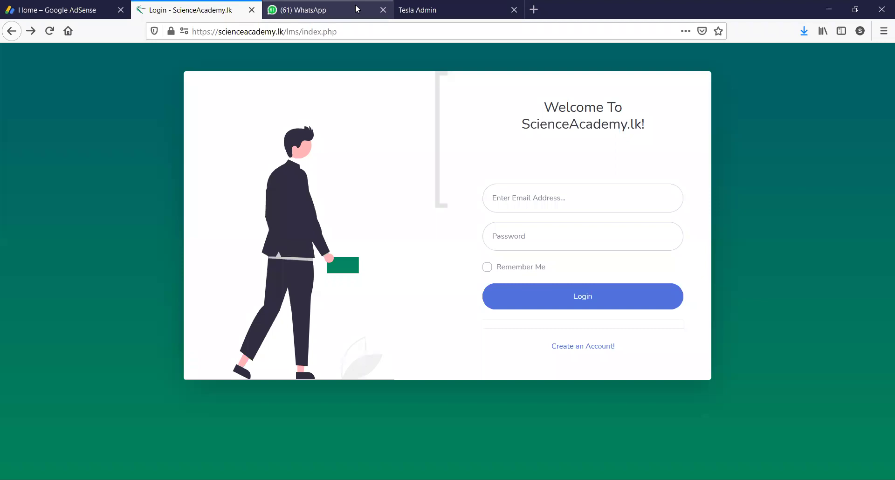
left_click(356, 9)
left_click(429, 8)
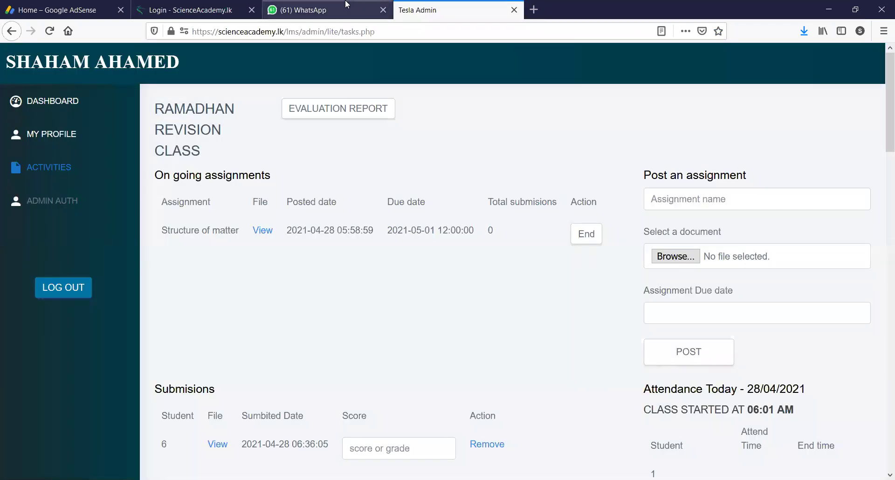
left_click(345, 4)
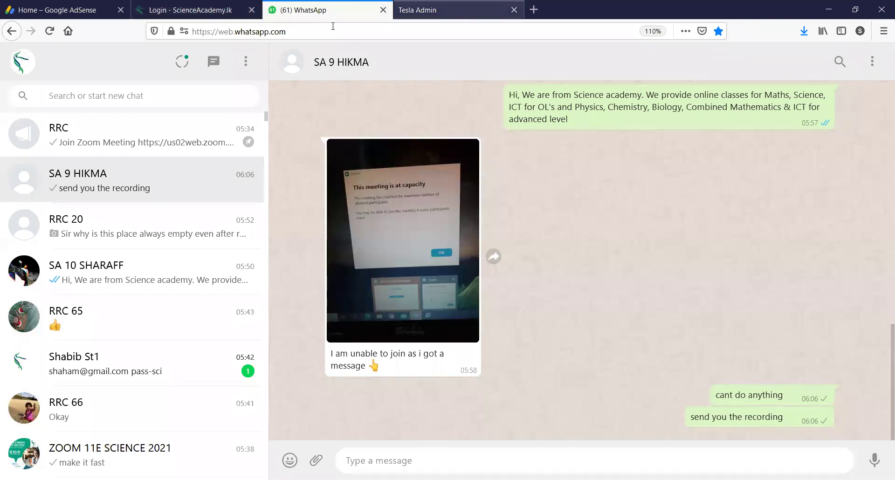
left_click(344, 460)
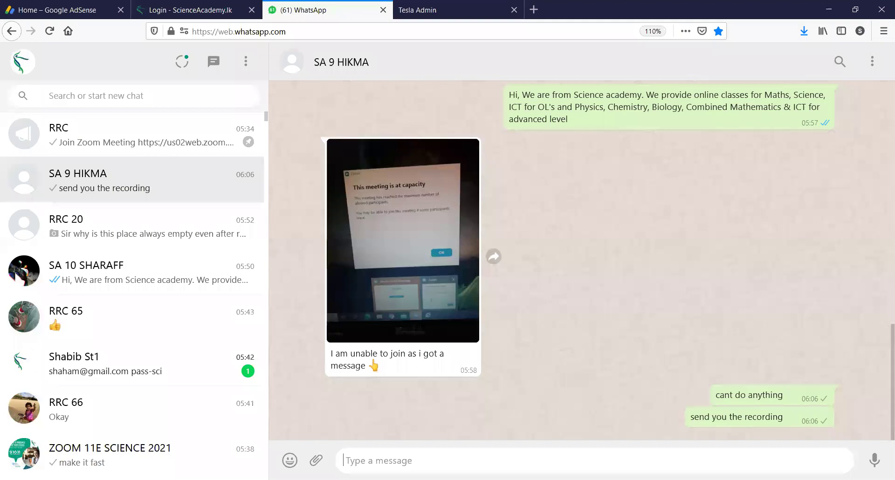